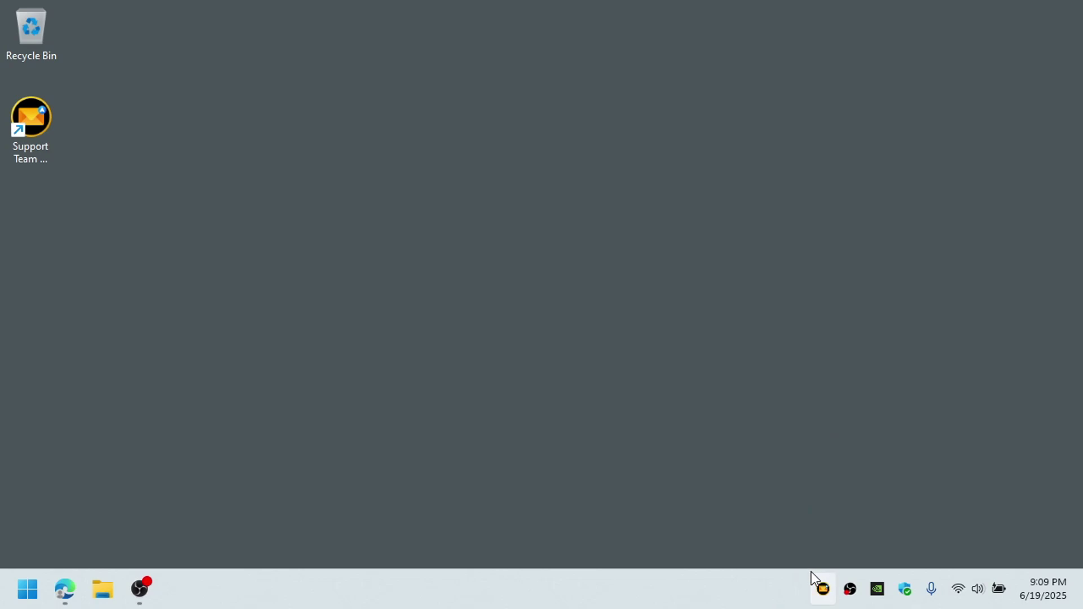
# Step: Open the Support Team Assistant email settings from its background app and apply the Google preset
pyautogui.rightClick(823, 590)
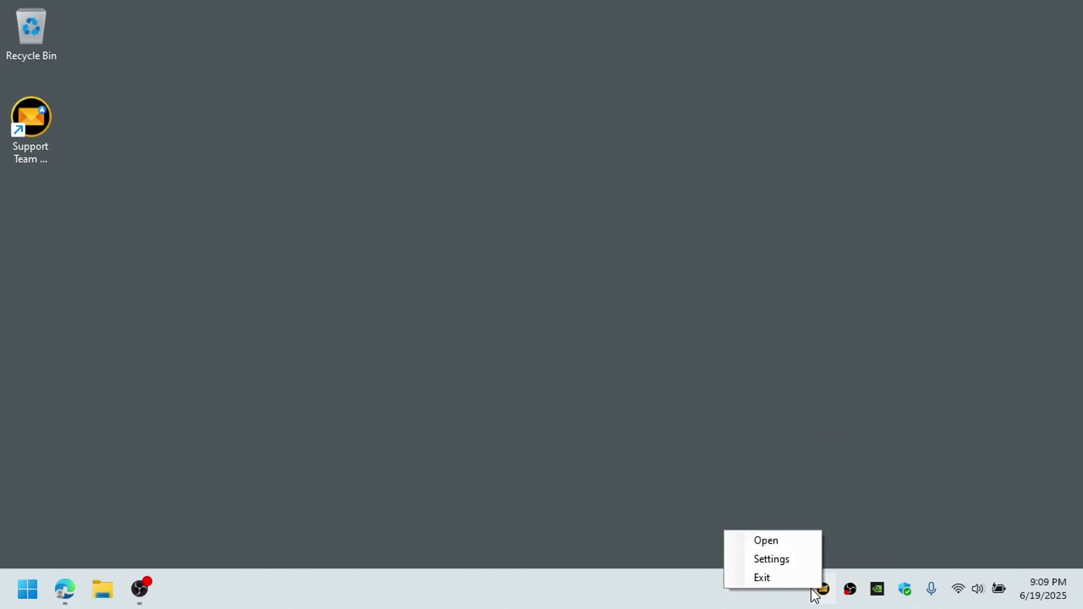
pyautogui.click(778, 558)
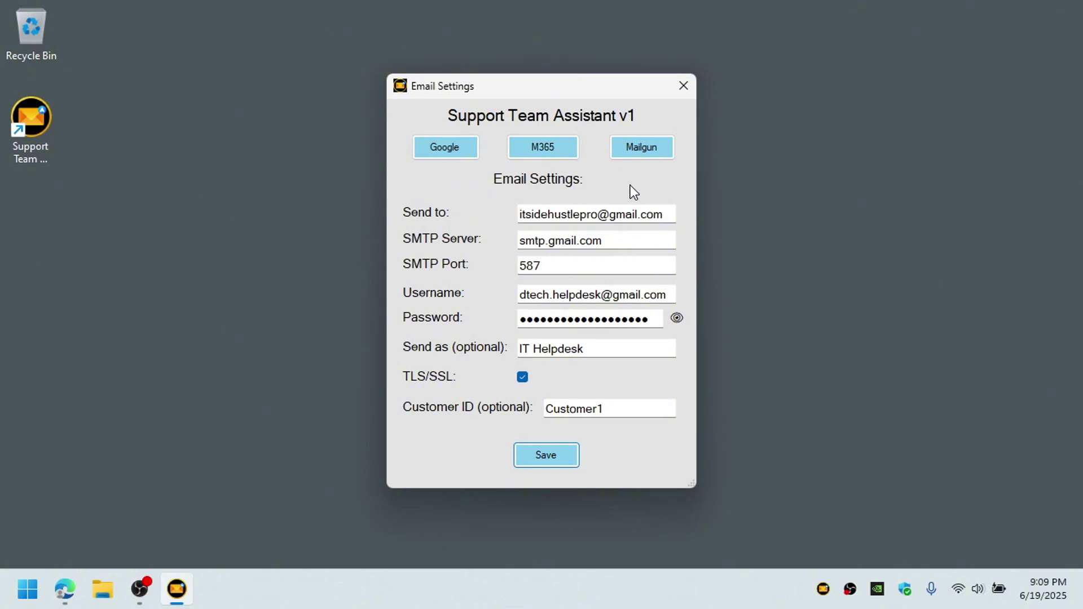
pyautogui.click(456, 141)
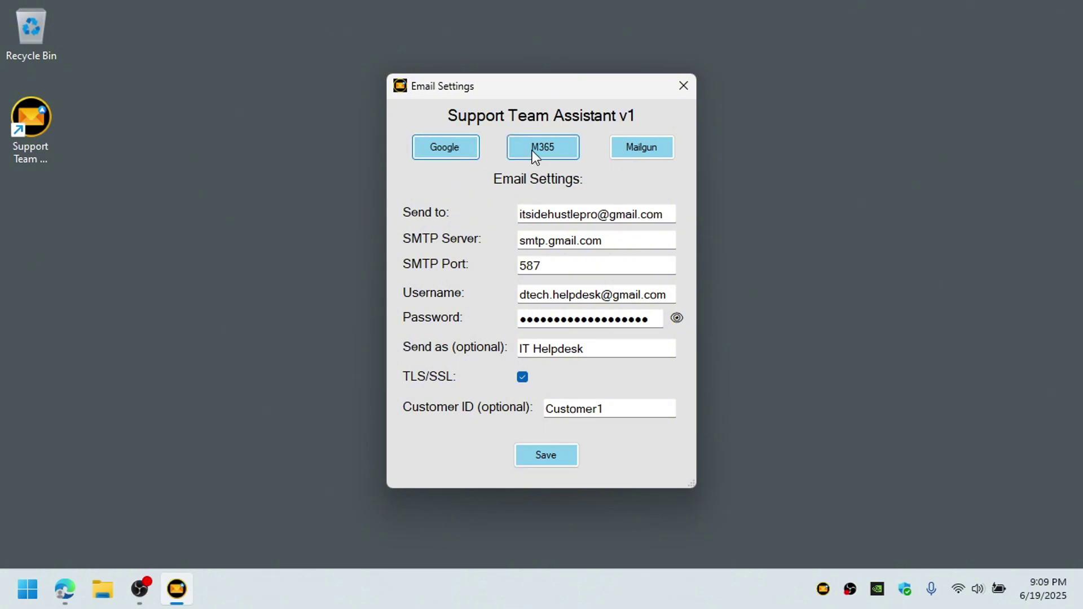
# Step: Try the M365 and Mailgun mail server presets, and return the settings to the Google preset
pyautogui.click(532, 150)
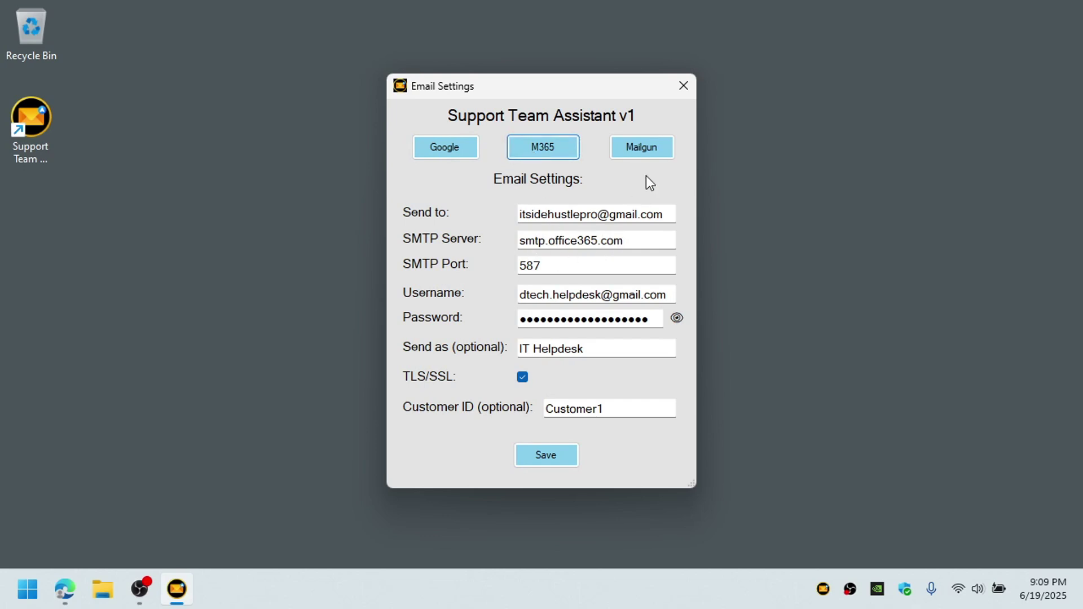
pyautogui.click(649, 150)
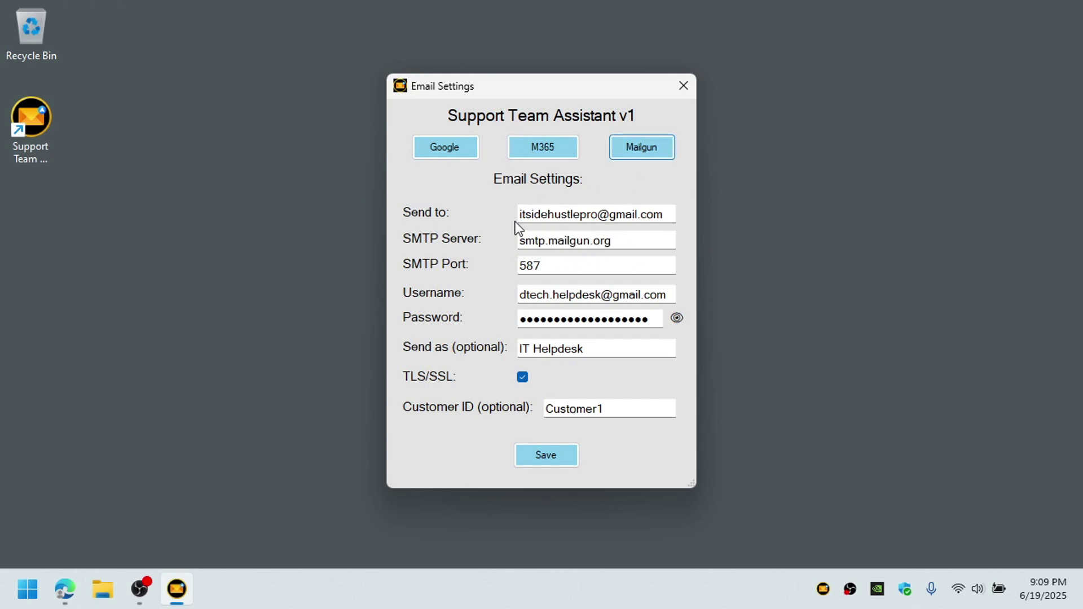
pyautogui.click(520, 151)
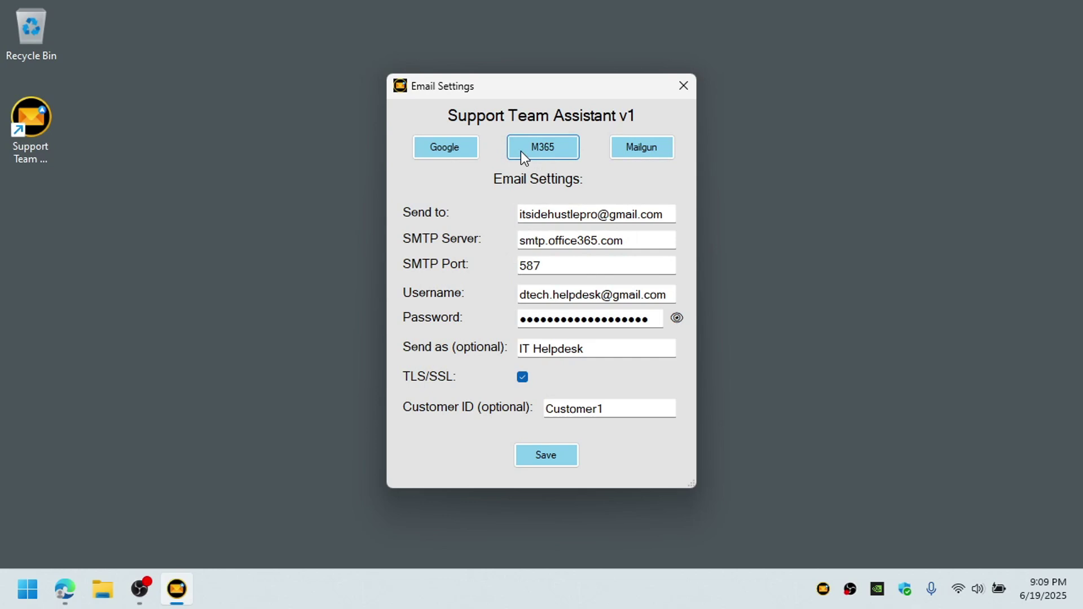
pyautogui.click(445, 148)
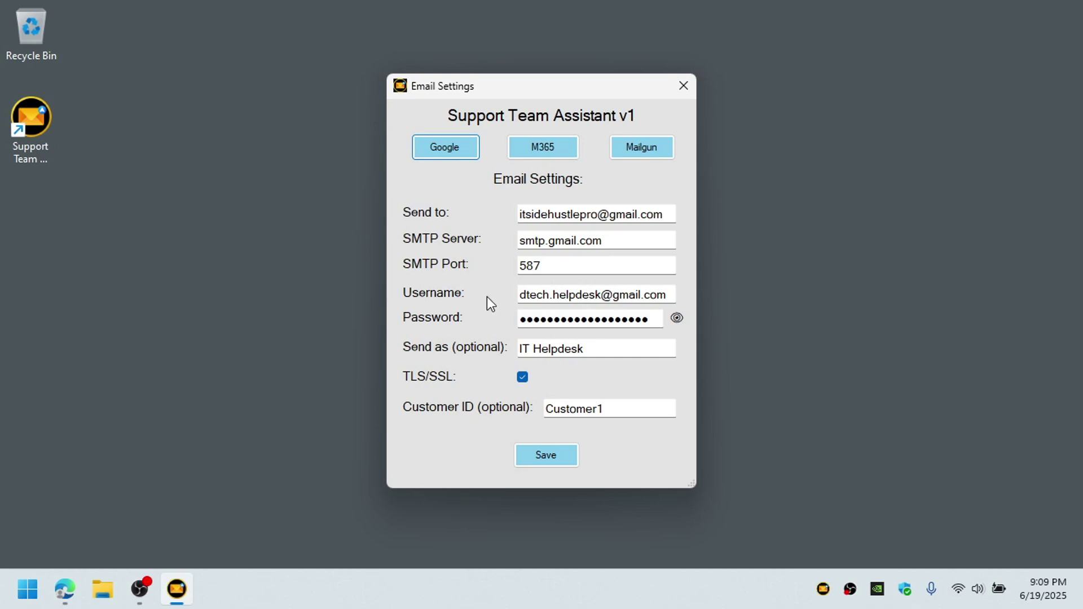
pyautogui.moveTo(70, 590)
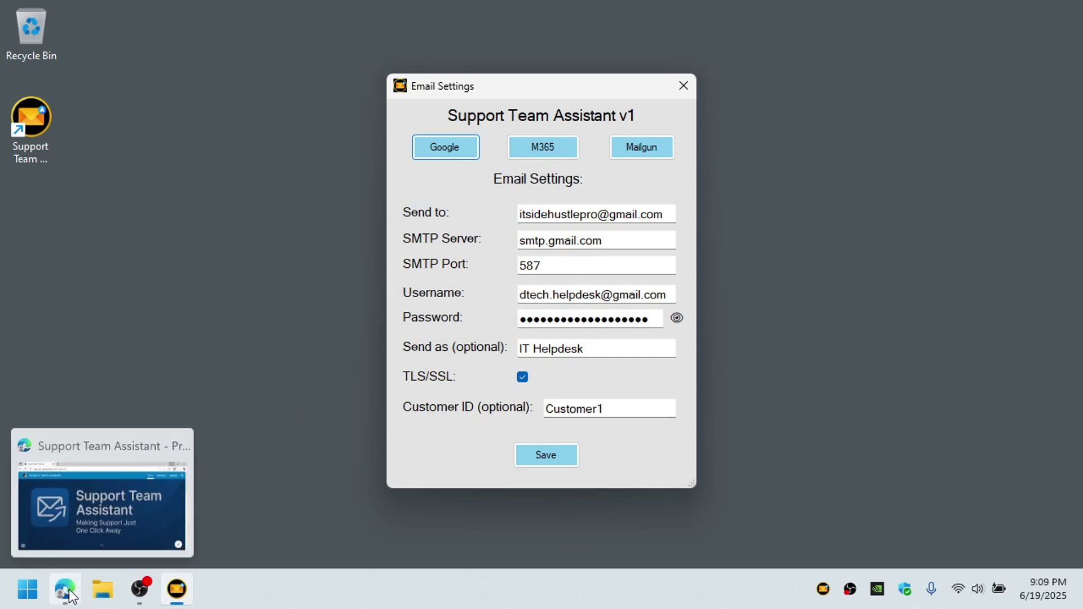
pyautogui.click(110, 551)
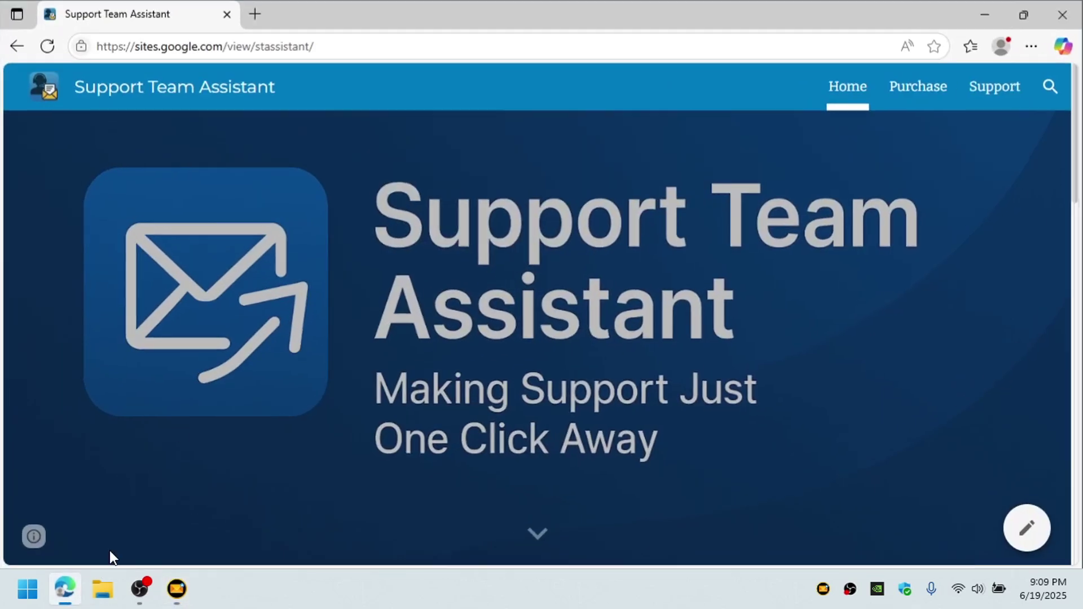
pyautogui.click(410, 48)
pyautogui.hotkey('ctrl', 'v')
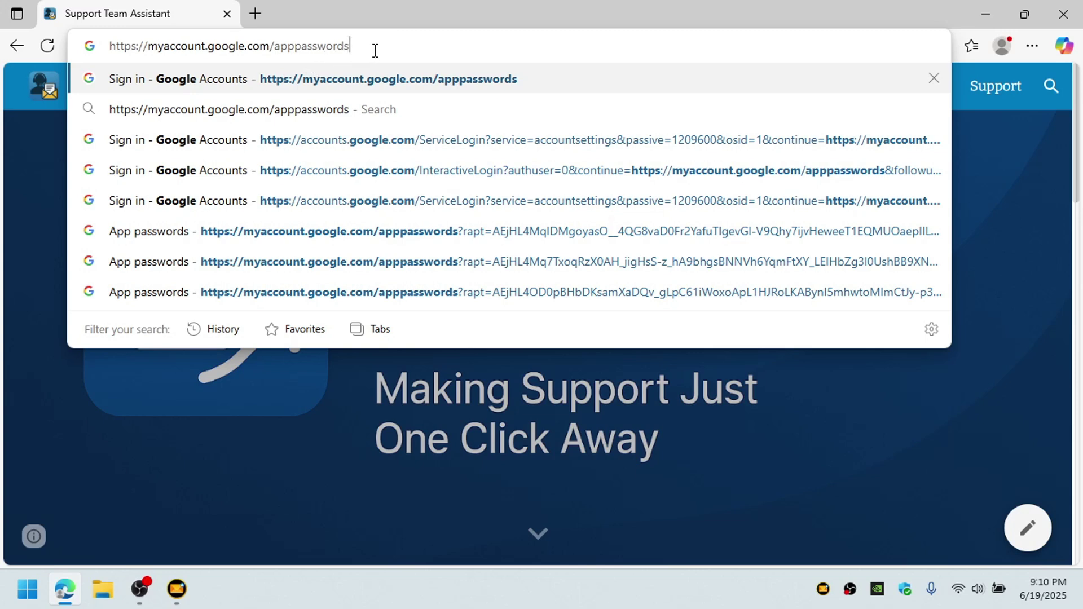
pyautogui.press('Return')
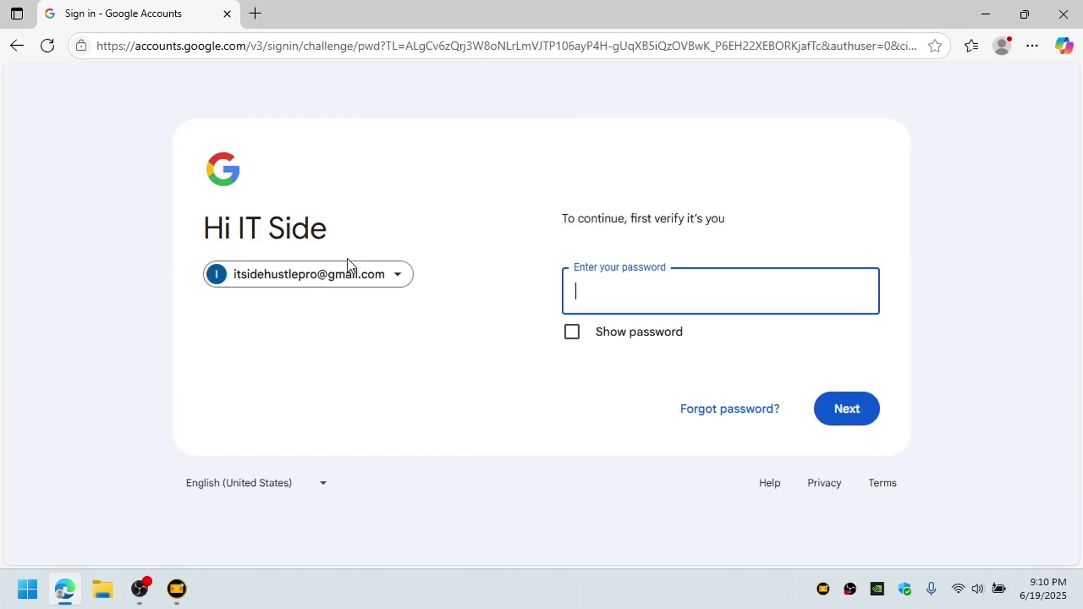
# Step: Choose the WVTS Helpdesk Google account and sign in with the account password
pyautogui.click(331, 281)
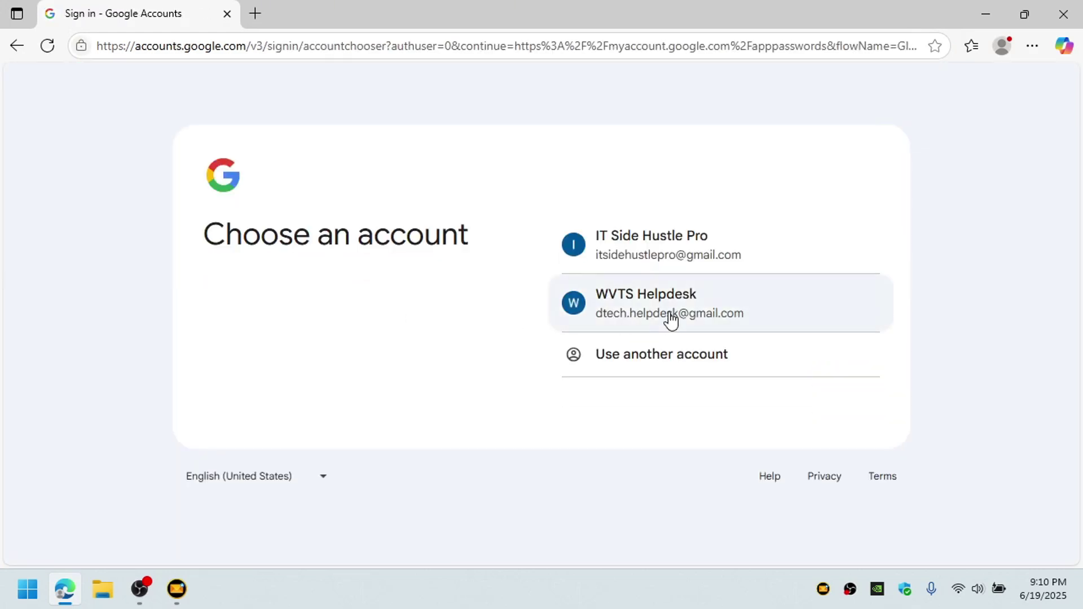
pyautogui.click(671, 320)
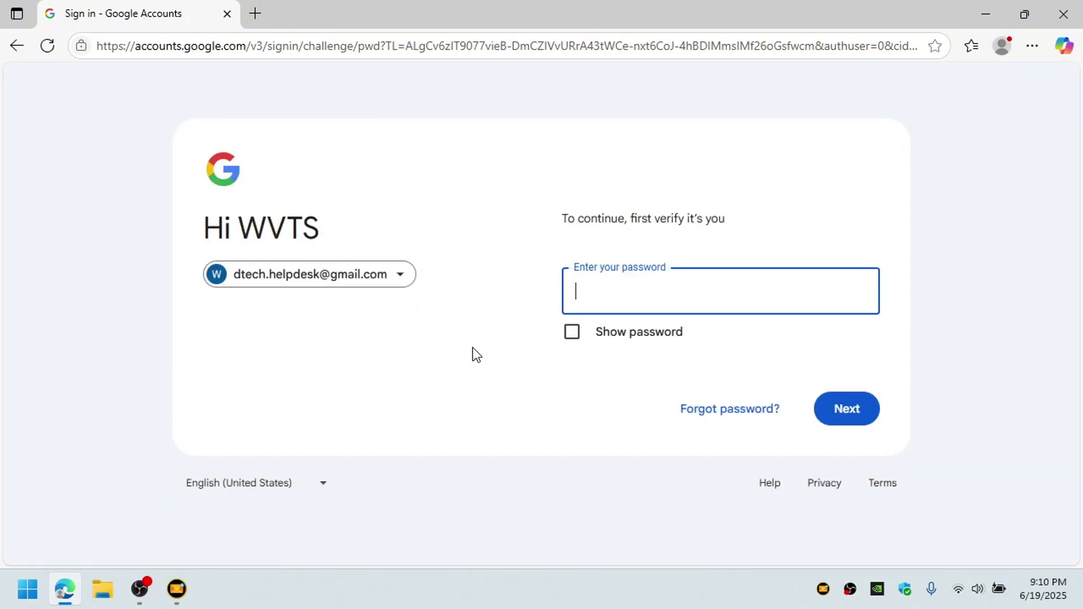
pyautogui.write('••••••••••')
pyautogui.press('Return')
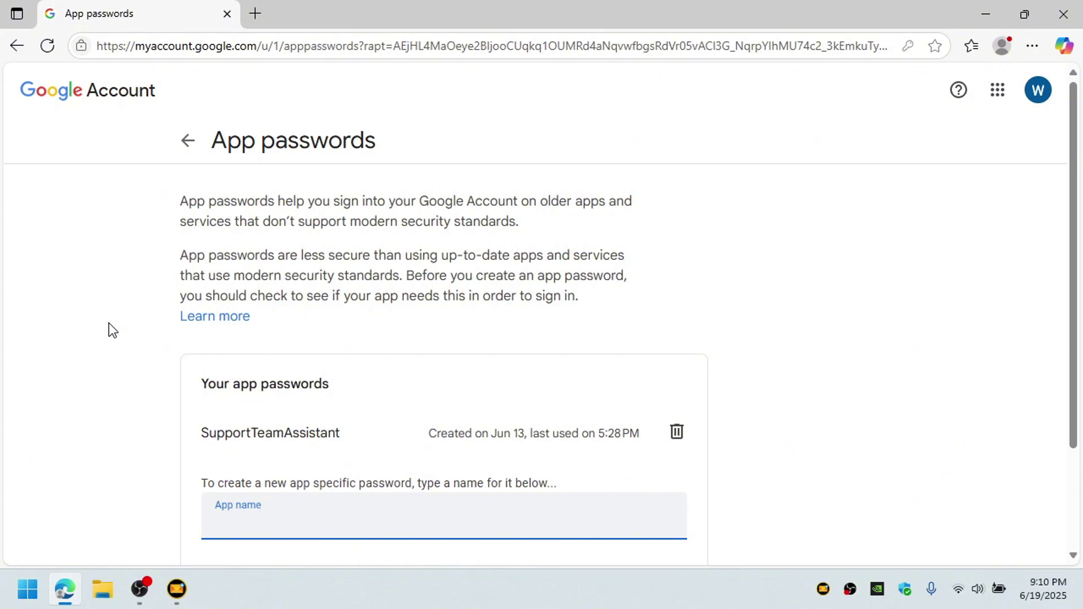
# Step: Check the existing SupportTeamAssistant entry and create a new app password named Test App
pyautogui.scroll(-3, 111, 330)
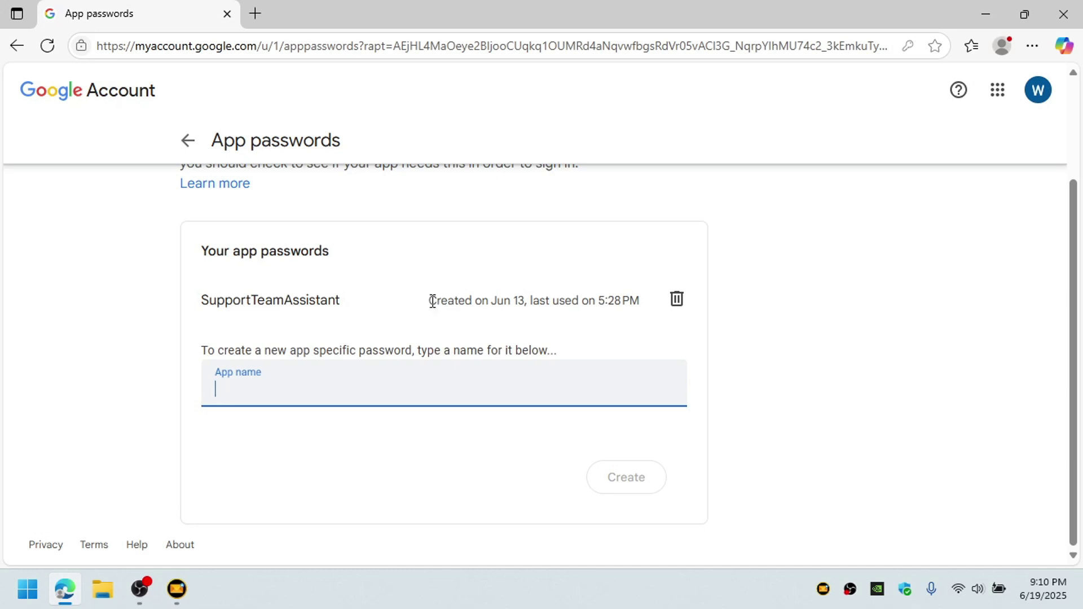
pyautogui.moveTo(432, 300); pyautogui.dragTo(628, 294)
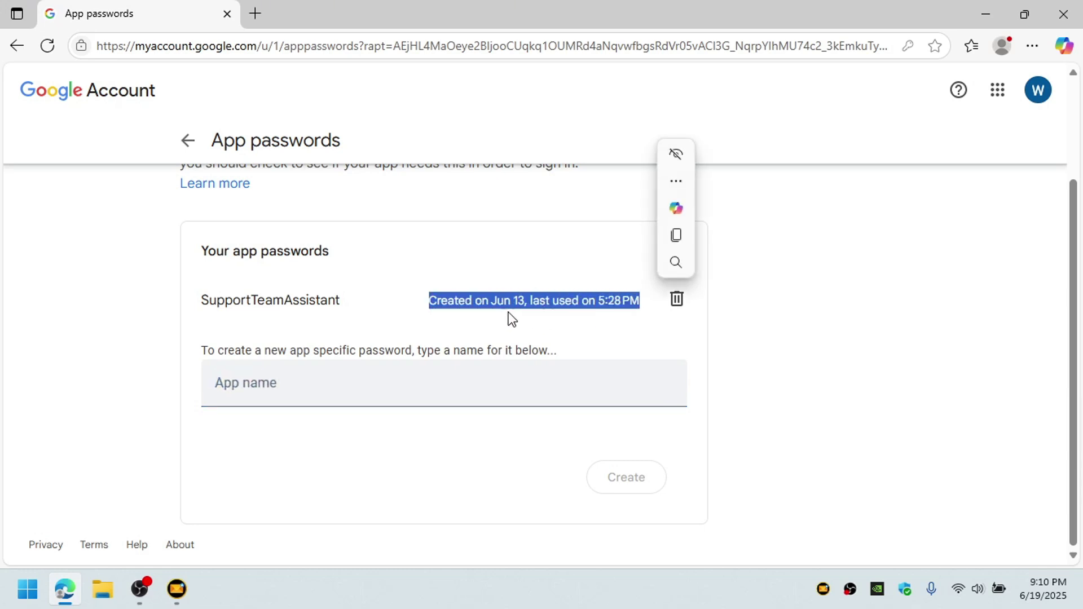
pyautogui.click(395, 319)
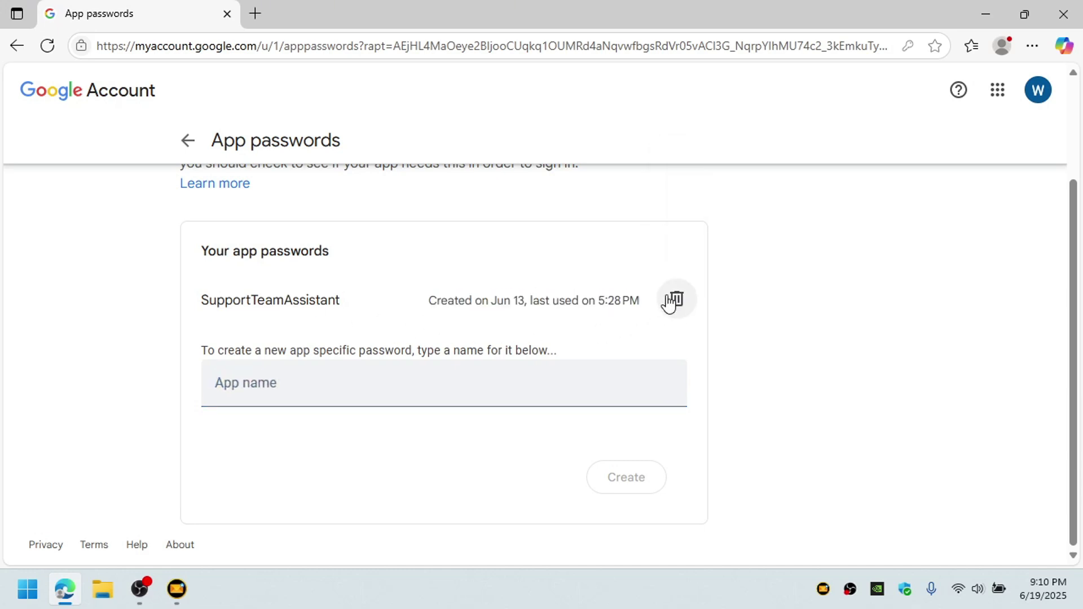
pyautogui.click(305, 388)
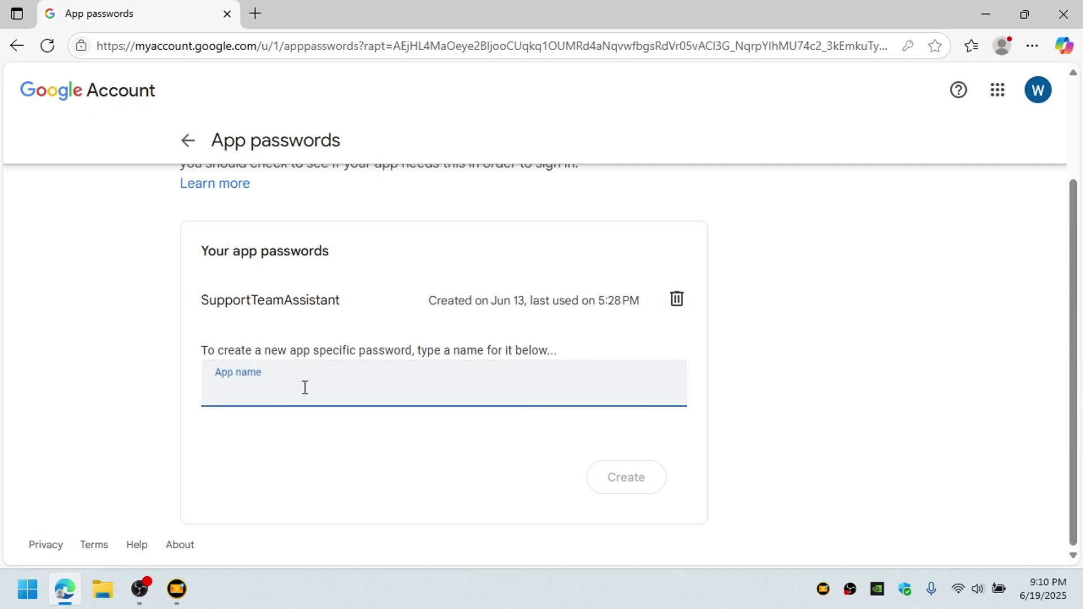
pyautogui.write('Test App')
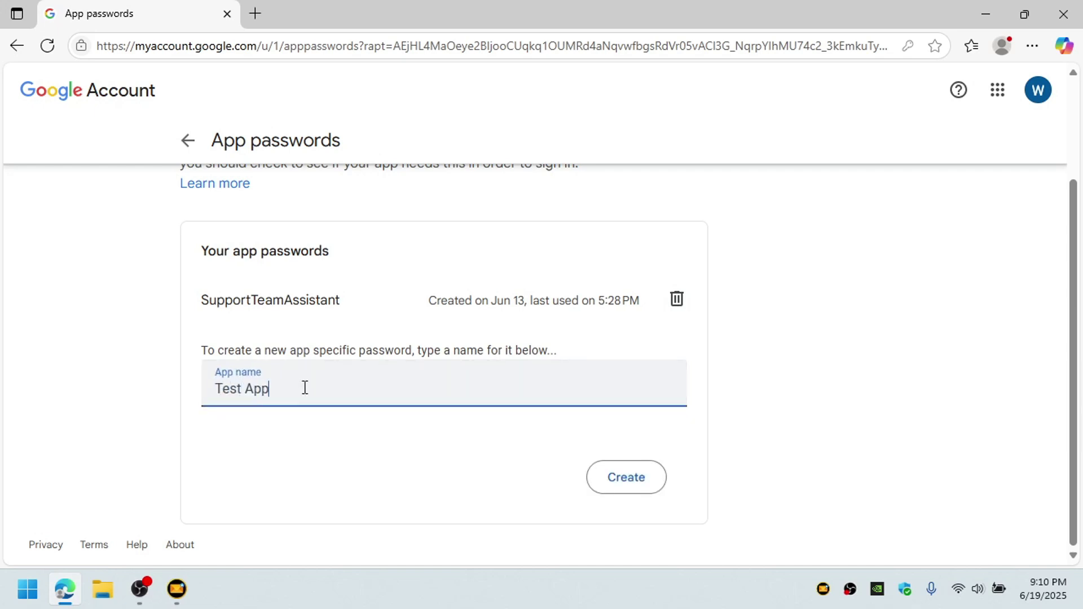
pyautogui.click(646, 480)
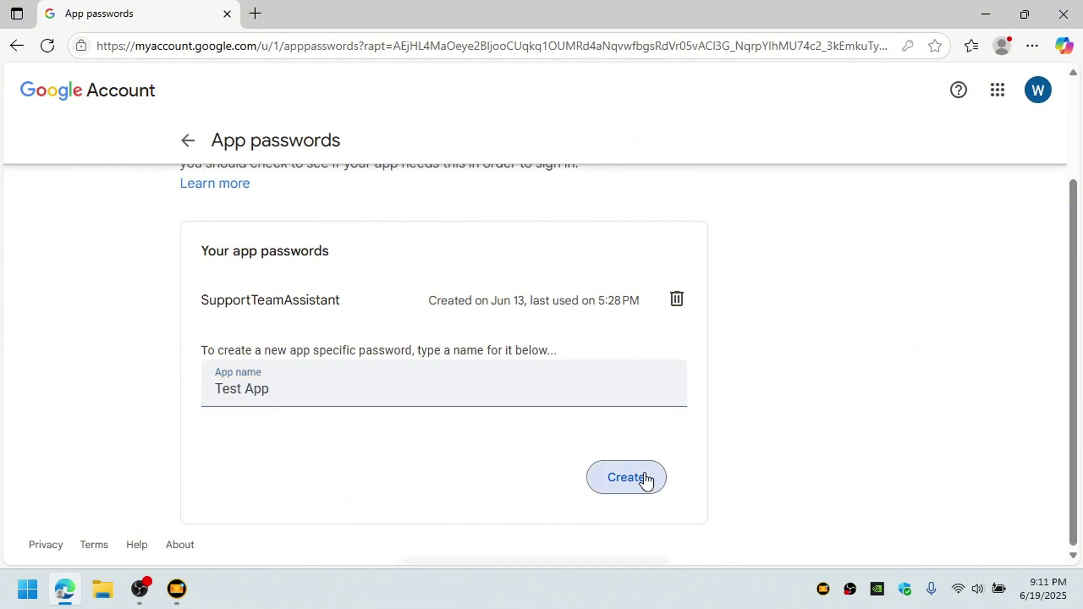
# Step: Highlight the generated app password and close its dialog
pyautogui.moveTo(458, 246); pyautogui.dragTo(636, 261)
pyautogui.click(605, 283)
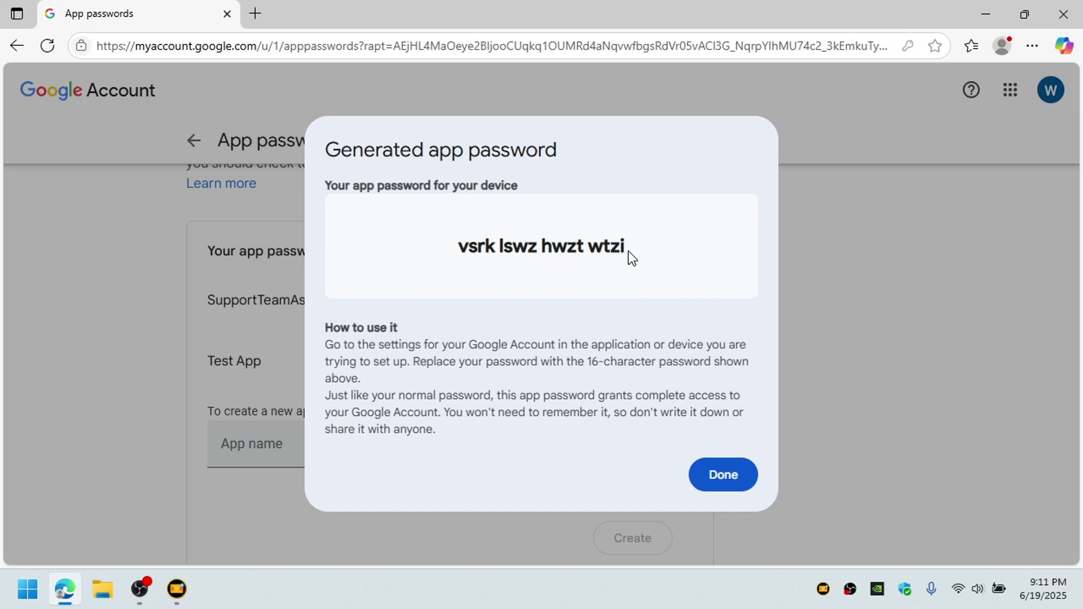
pyautogui.moveTo(629, 247); pyautogui.dragTo(444, 239)
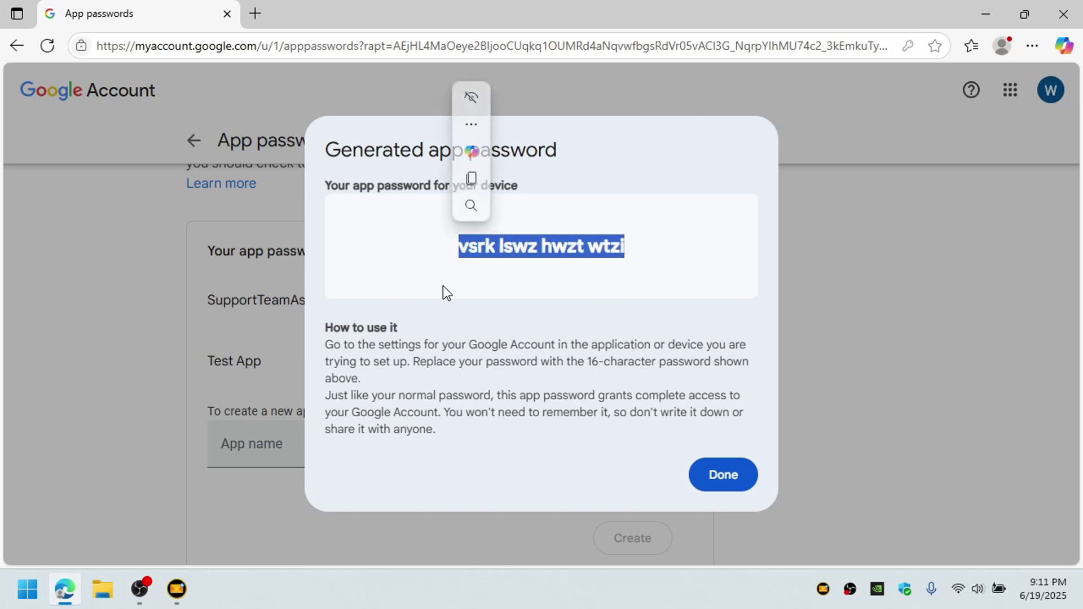
pyautogui.click(453, 245)
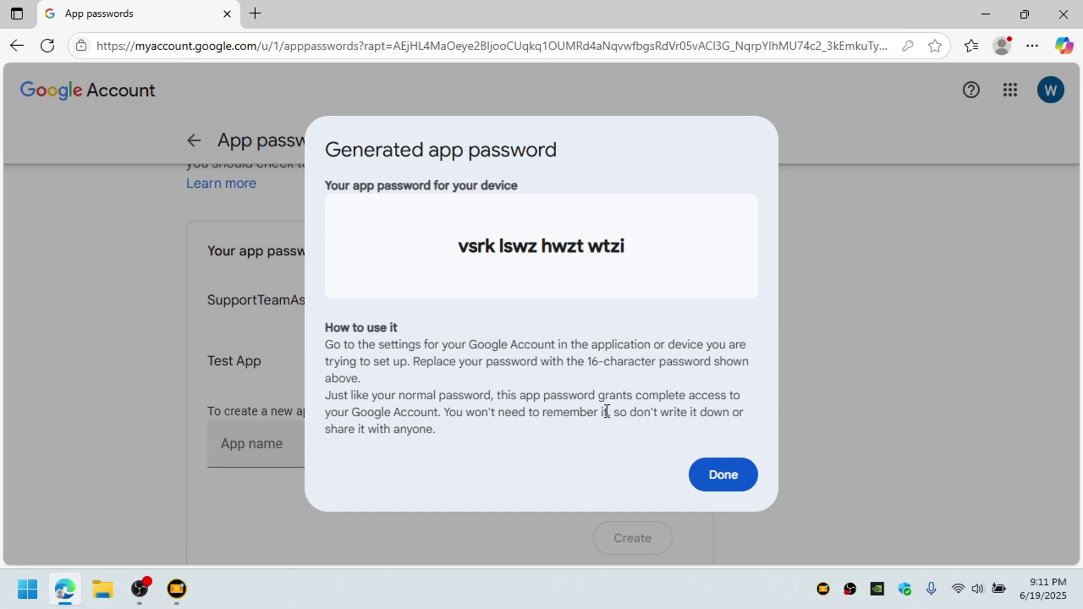
pyautogui.click(725, 477)
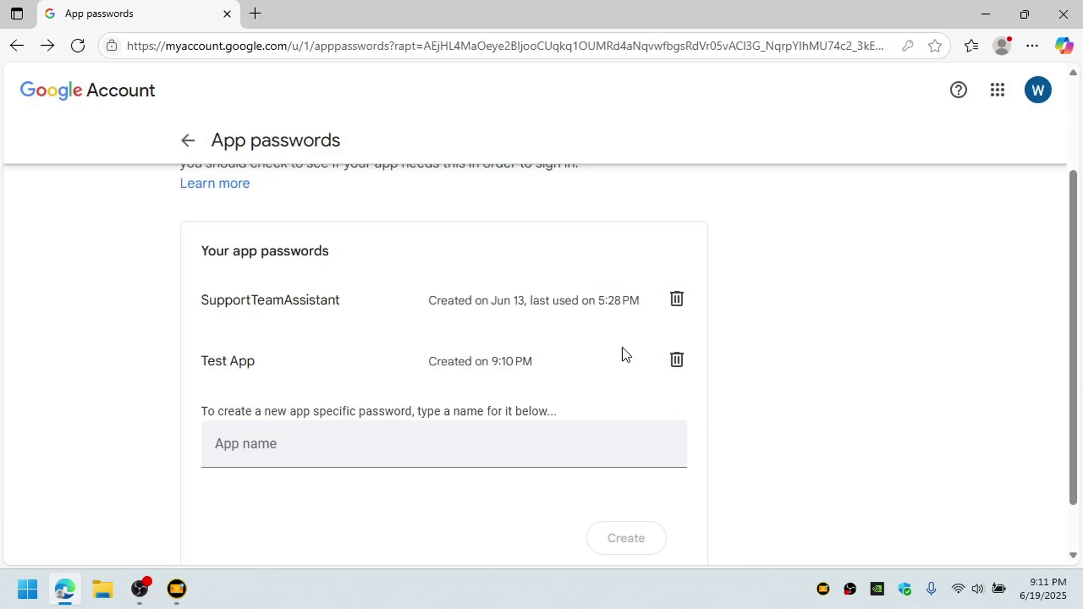
# Step: Revoke the Test App password and close the browser
pyautogui.click(677, 363)
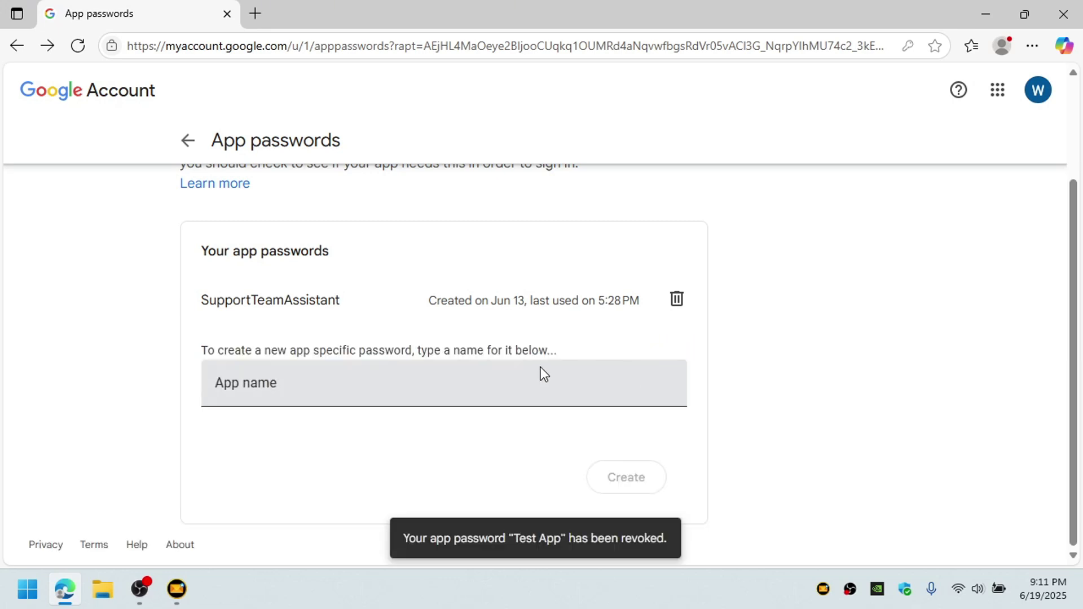
pyautogui.click(1068, 14)
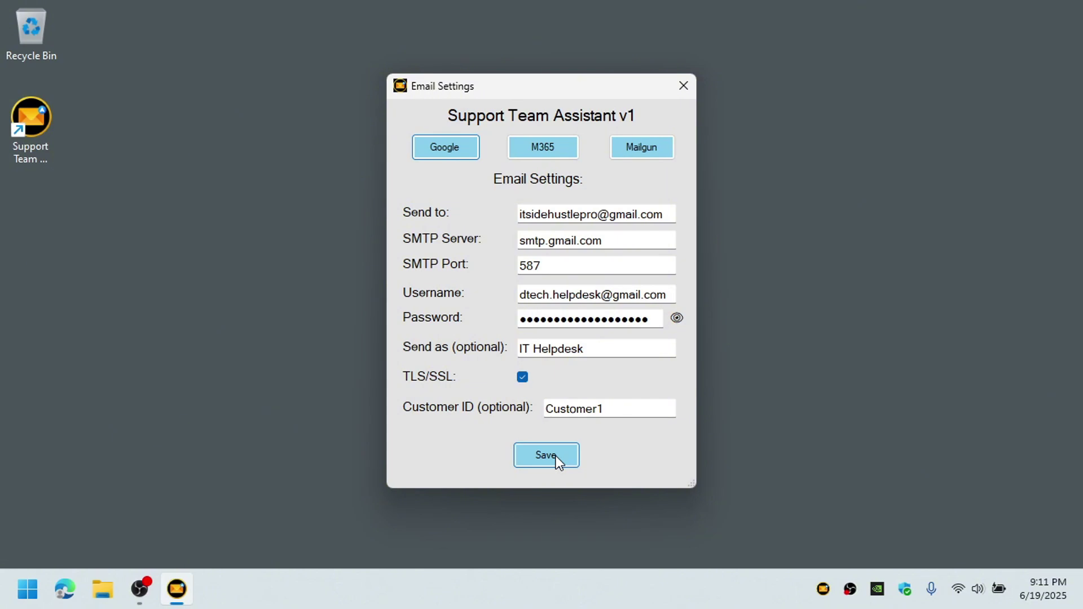
# Step: Check the Send as, Username and Customer ID entries, and save the email settings
pyautogui.click(684, 85)
pyautogui.moveTo(608, 348); pyautogui.dragTo(510, 348)
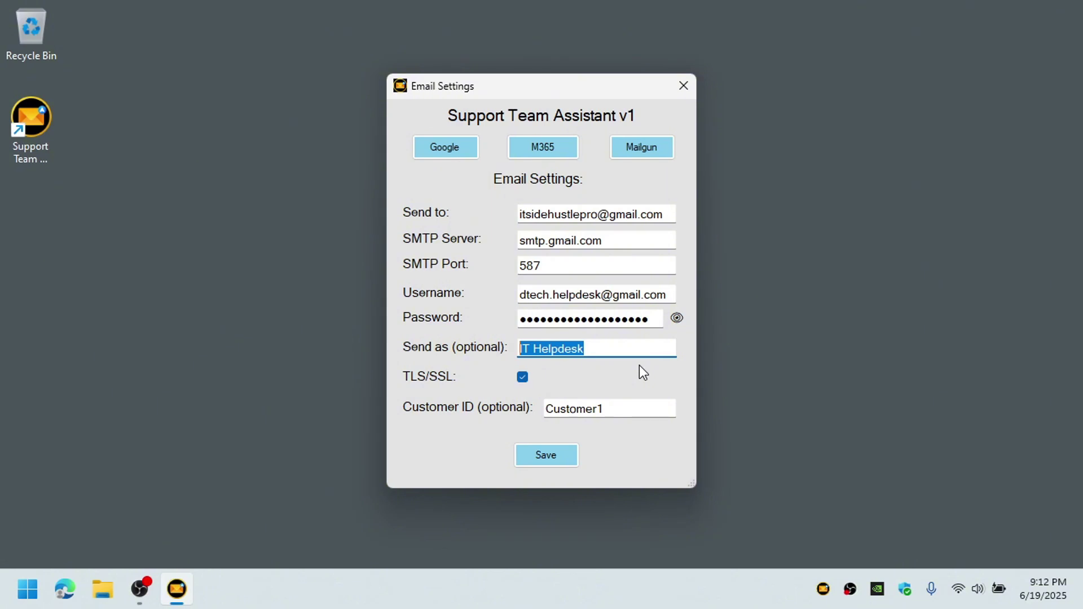
pyautogui.click(615, 350)
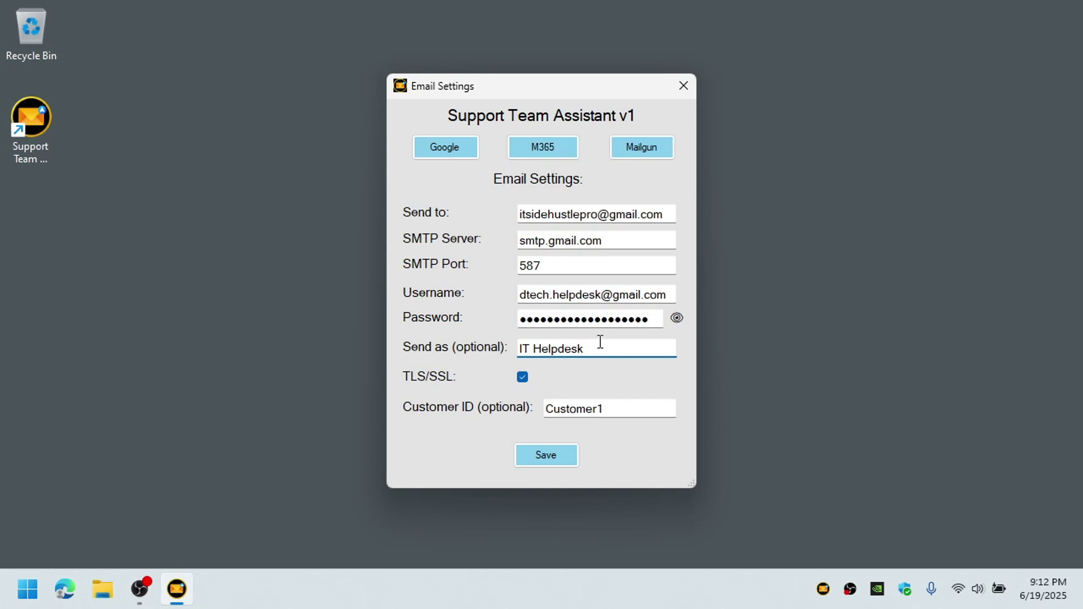
pyautogui.moveTo(601, 295); pyautogui.dragTo(517, 294)
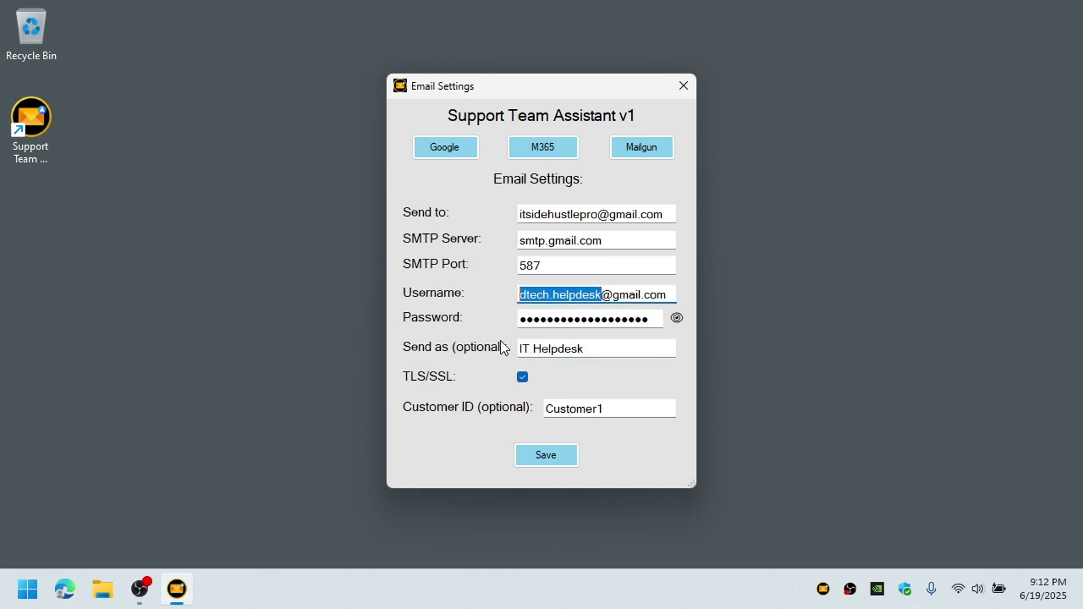
pyautogui.moveTo(611, 408); pyautogui.dragTo(527, 414)
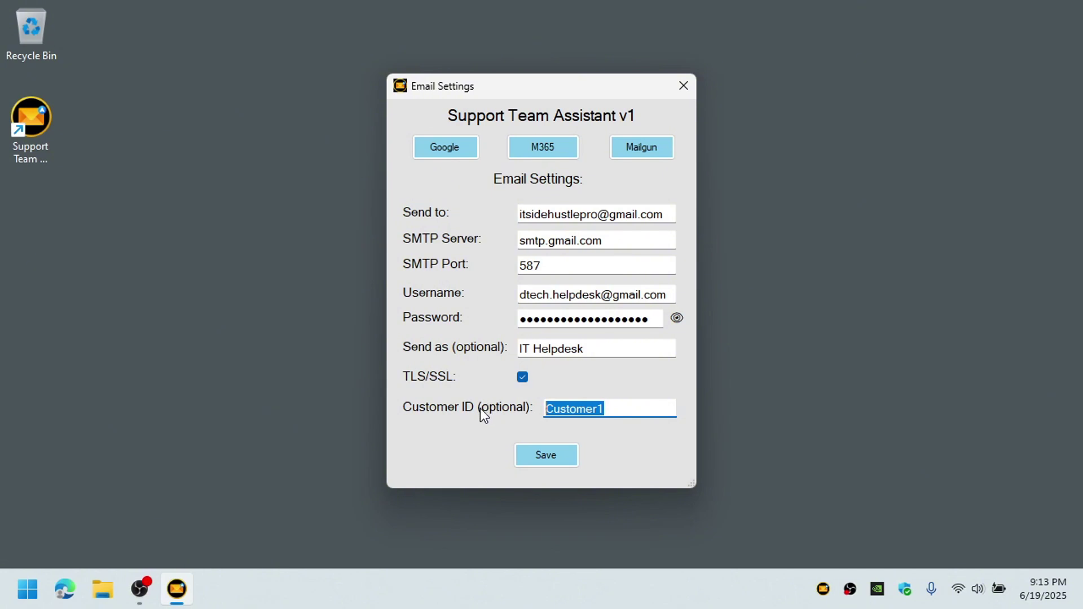
pyautogui.click(563, 456)
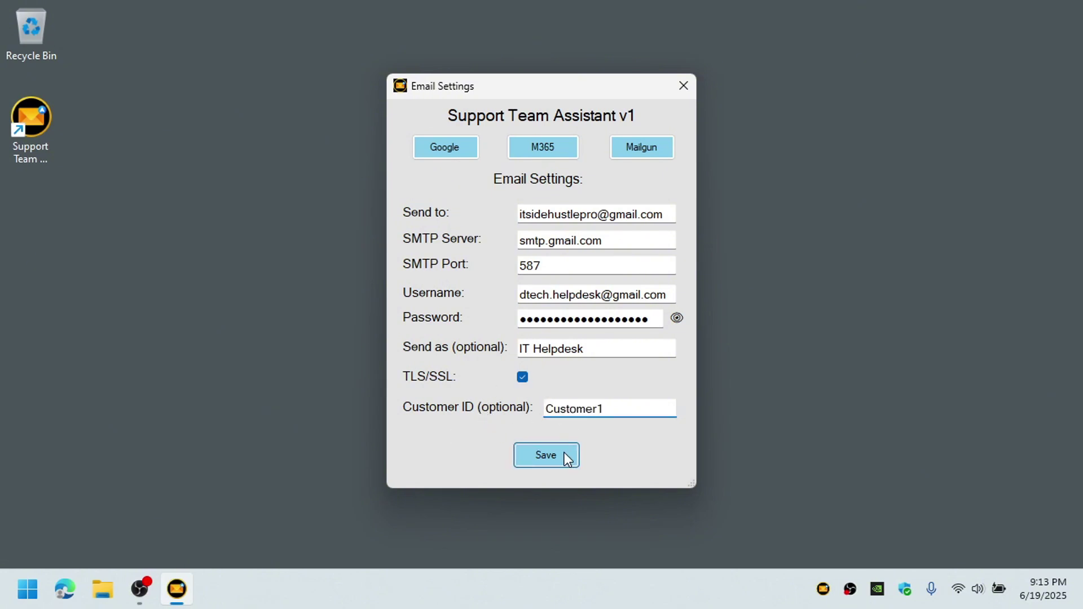
pyautogui.click(568, 346)
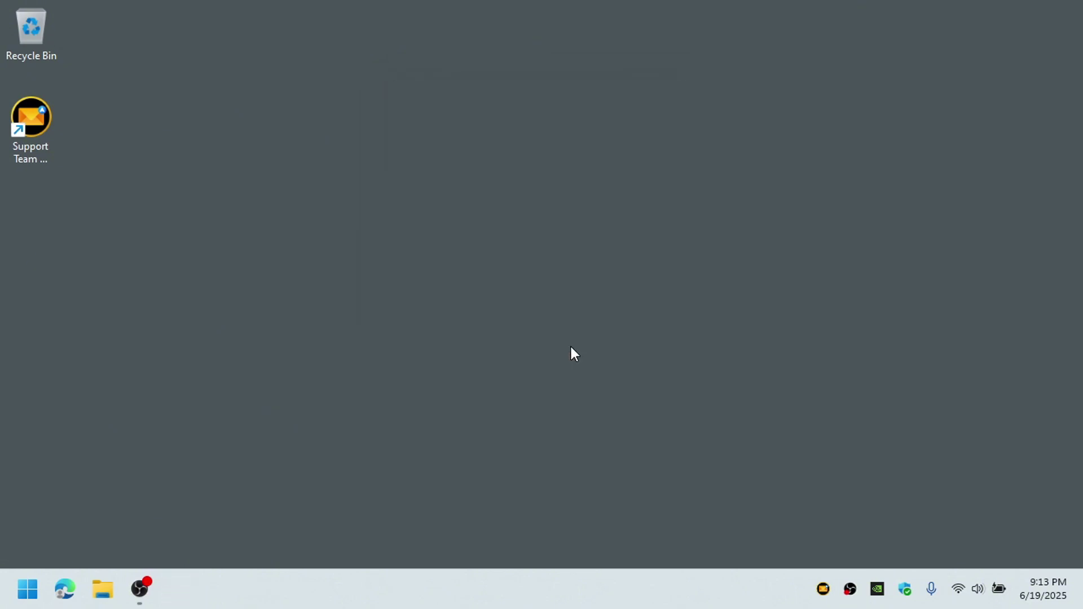